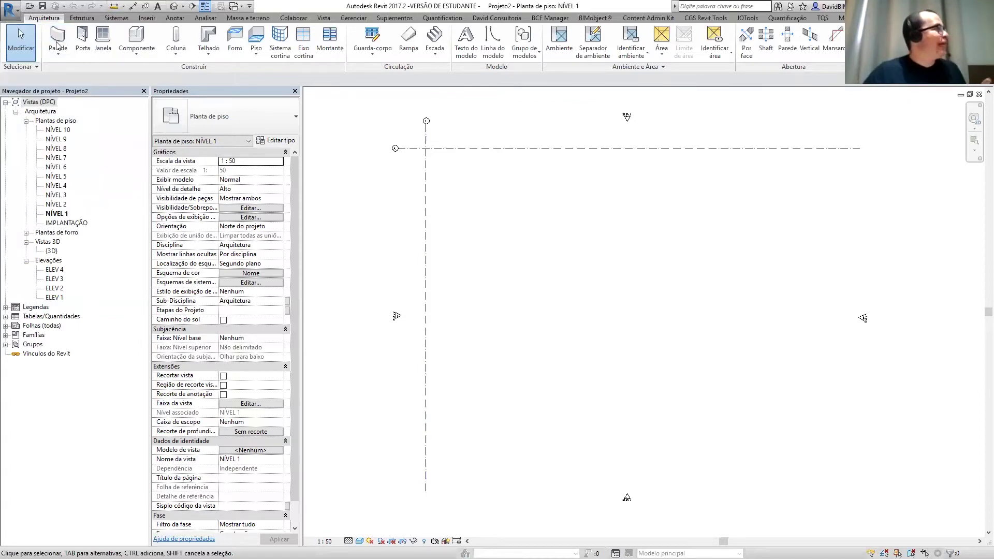
Draw the closed stepped masonry wall outline, including the 7.25 m, 4.5 m and 10.65 m segments.
left_click(499, 208)
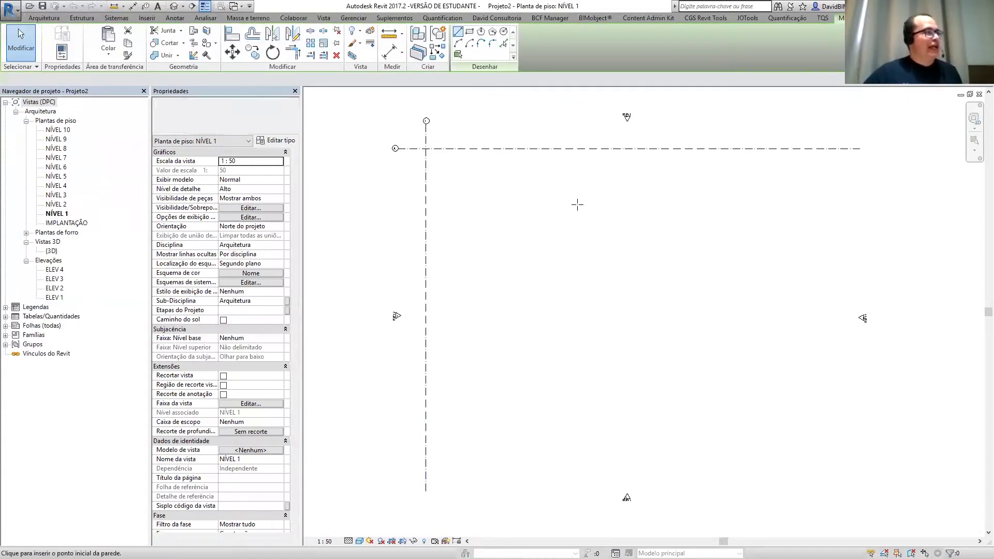
left_click(577, 233)
left_click(551, 247)
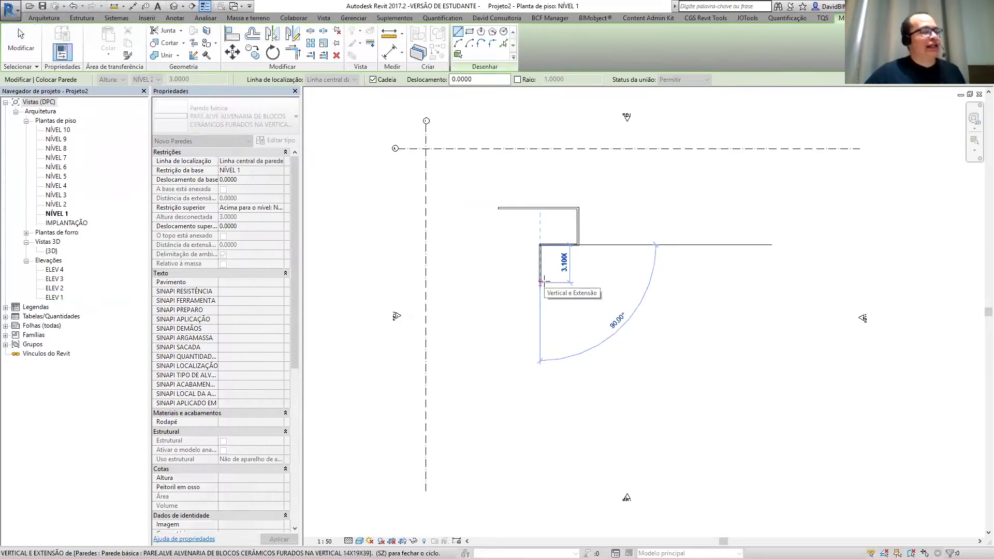
left_click(628, 278)
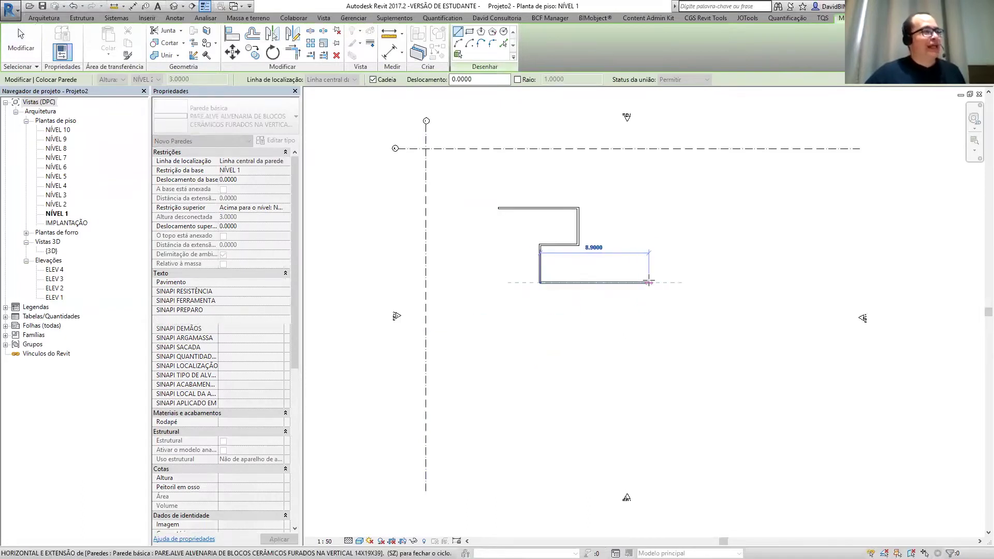
type("7.")
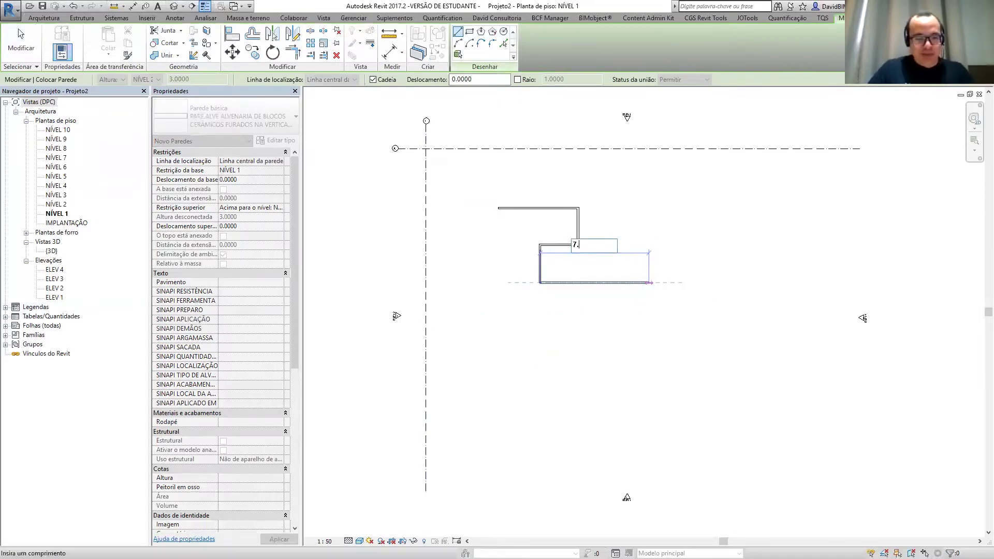
type("2")
key("Return")
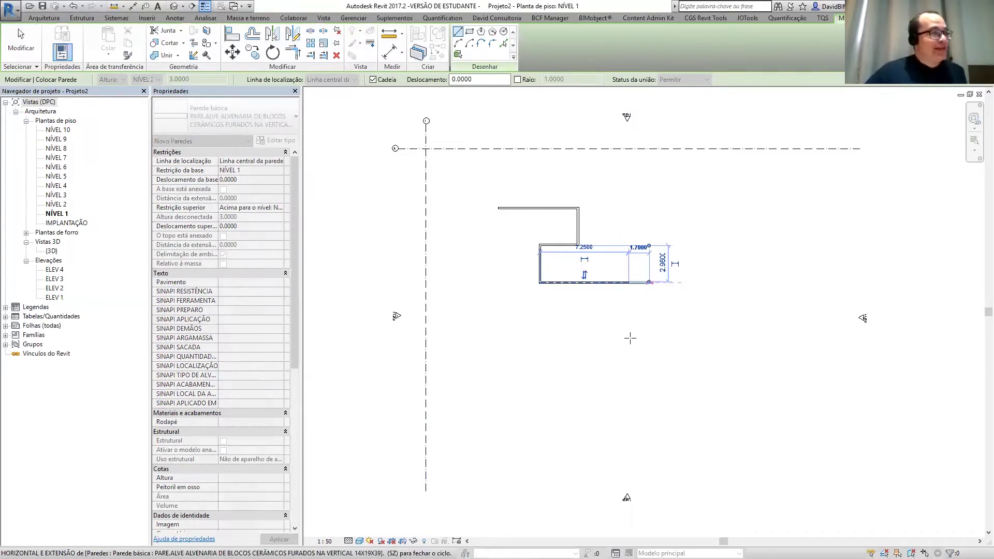
left_click(509, 337)
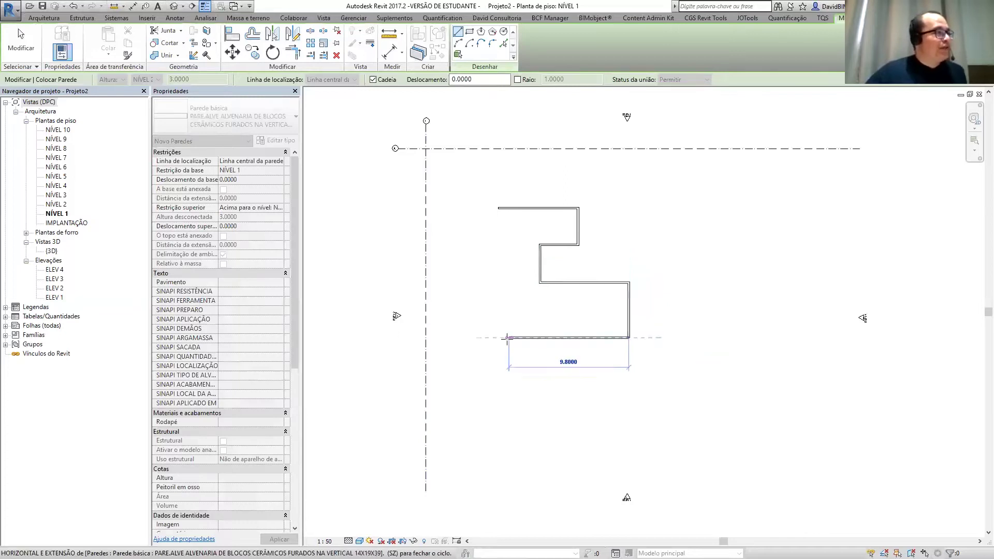
left_click(500, 212)
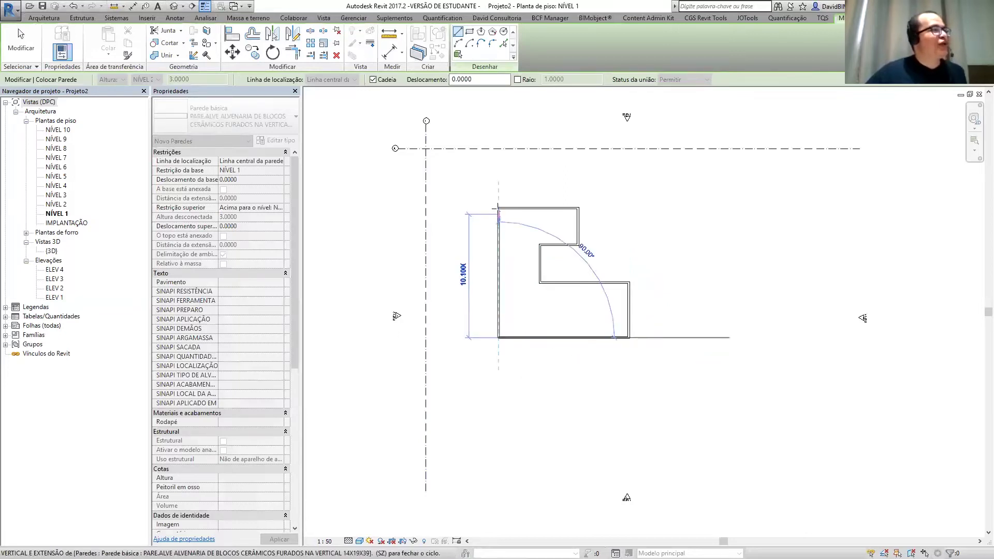
left_click(549, 224)
key("Escape")
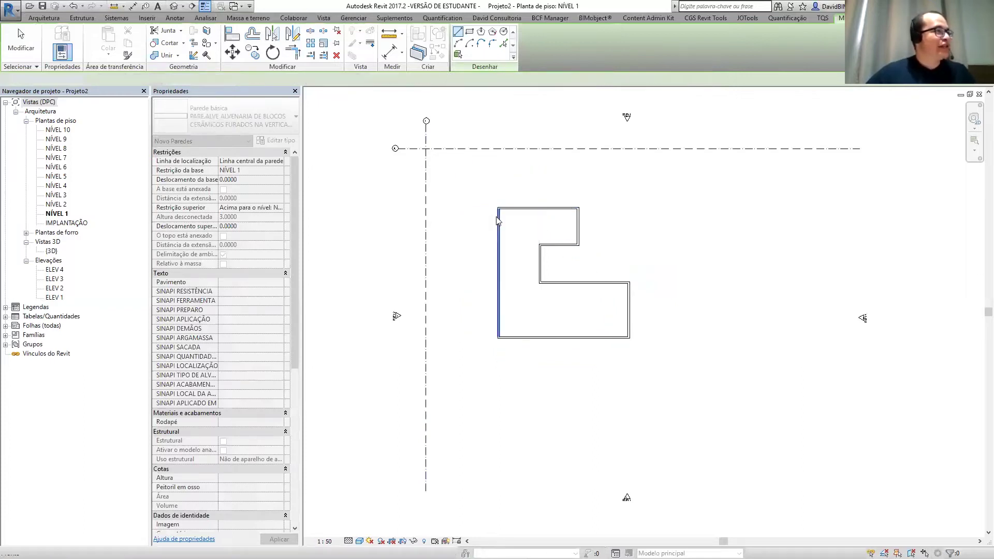
key("Escape")
scroll(500, 207, "up", 3)
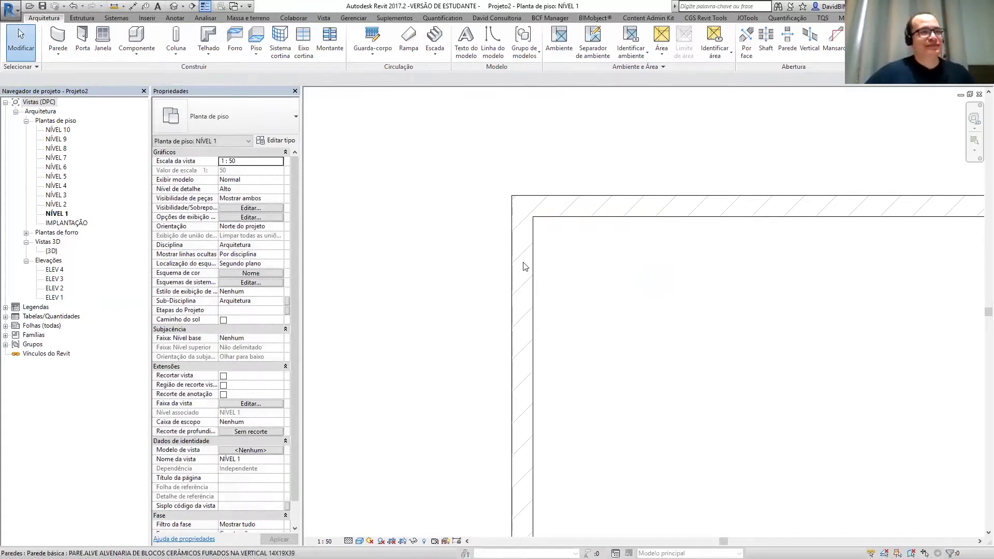
scroll(695, 285, "down", 4)
middle_click_drag(694, 285, 648, 228)
scroll(641, 215, "up", 1)
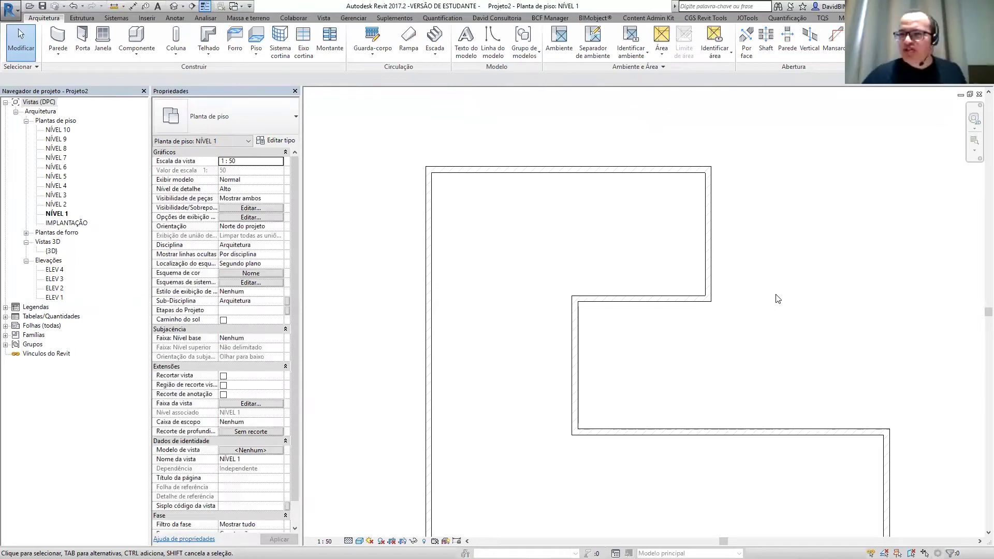
Start a door with the POR_PM_GIRO_1FL 80 x 210 cm Externa type selected.
left_click(81, 44)
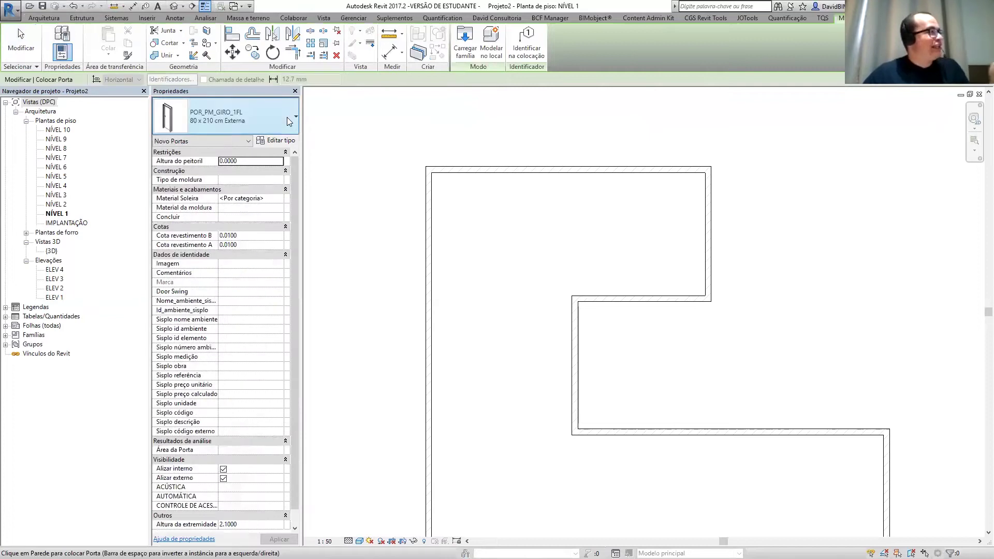
left_click(289, 121)
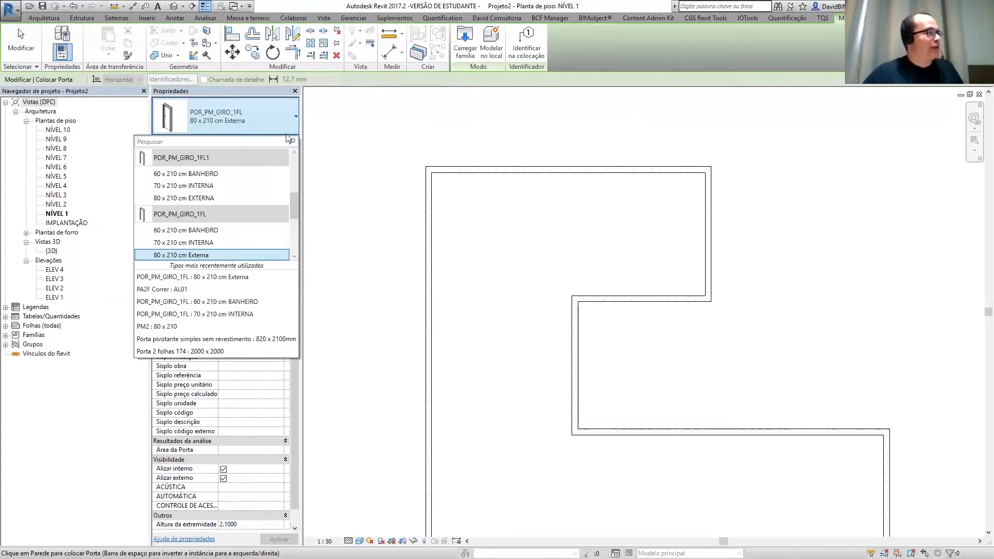
scroll(270, 158, "up", 3)
scroll(270, 155, "up", 2)
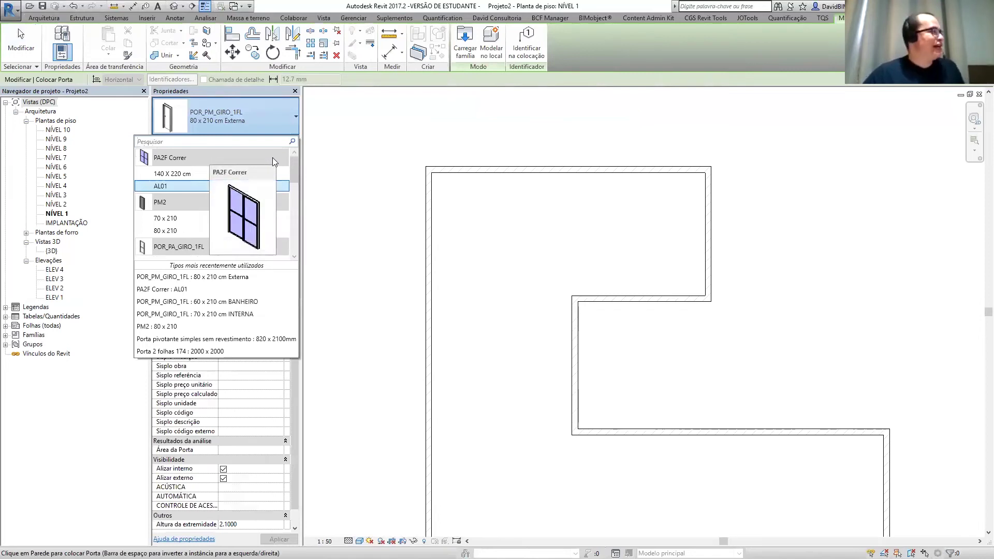
scroll(272, 157, "down", 3)
scroll(275, 164, "down", 3)
scroll(273, 159, "up", 2)
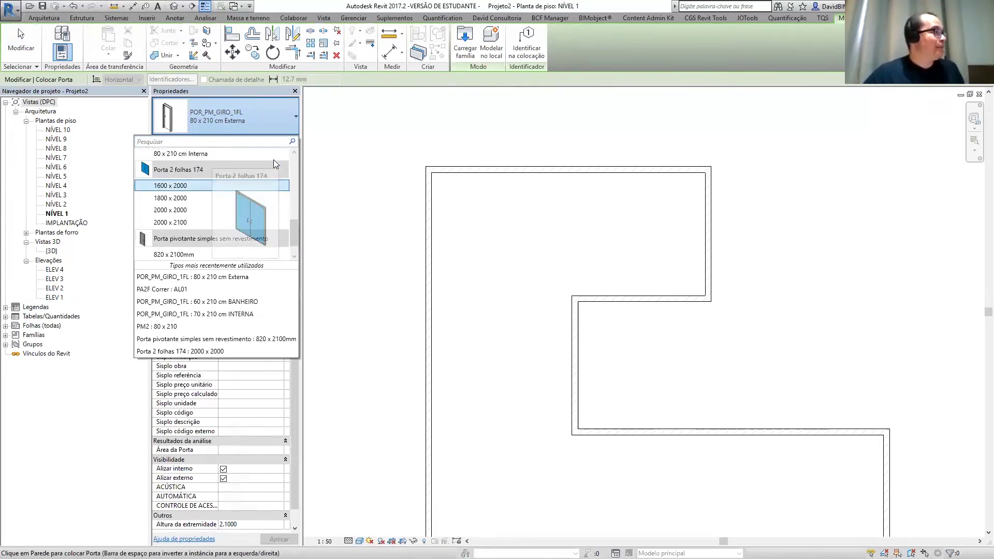
scroll(274, 159, "up", 2)
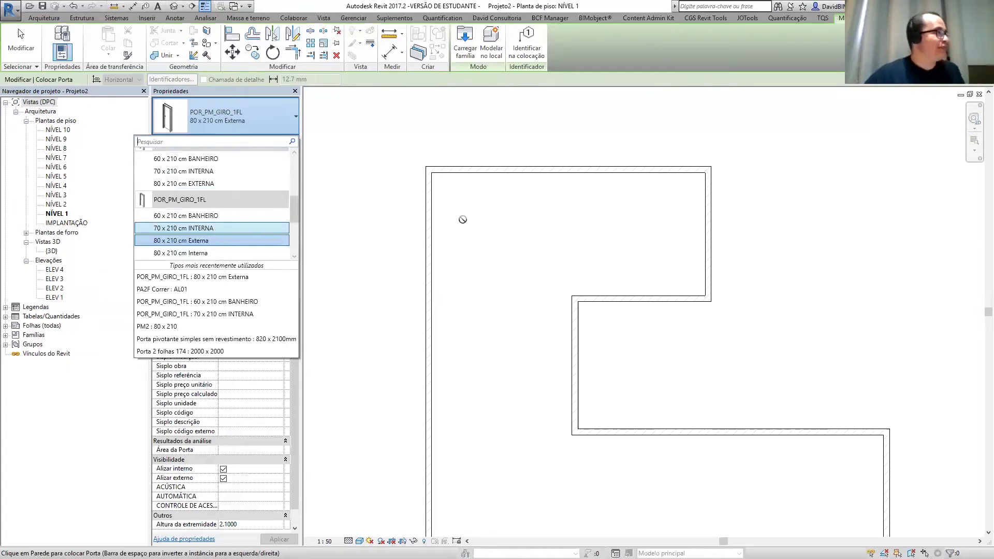
left_click(611, 216)
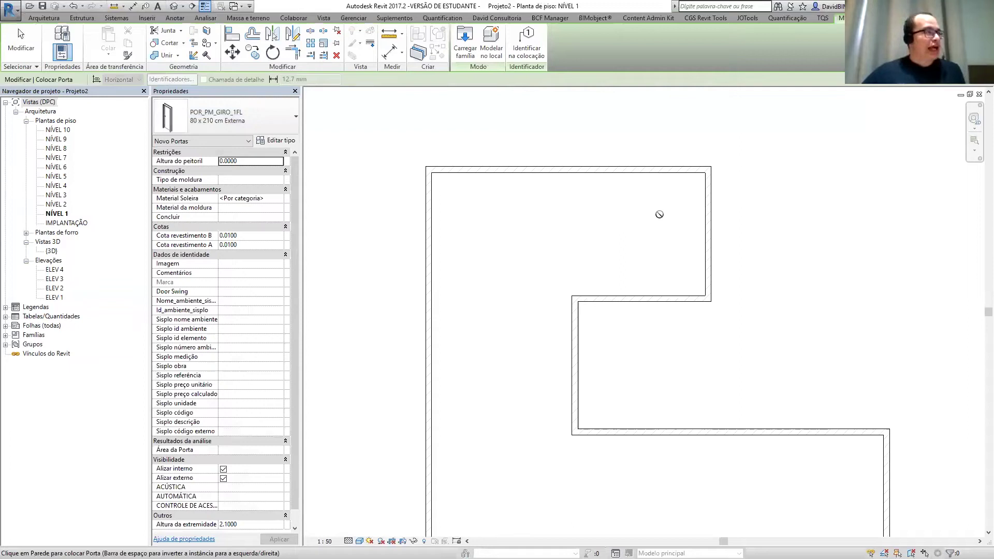
Put the 80 x 210 cm Externa door in the upper right wall, flipped to swing inward.
left_click(712, 192)
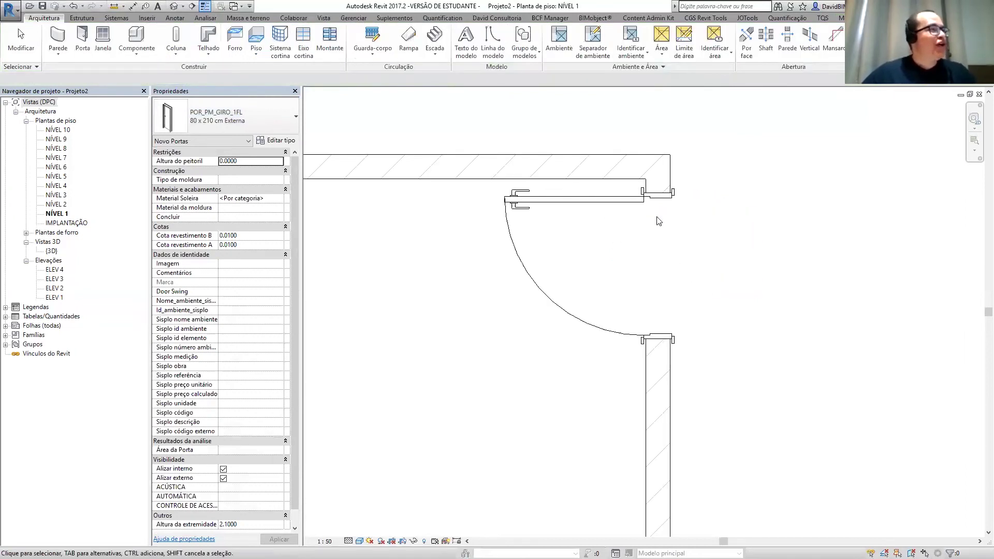
left_click(575, 319)
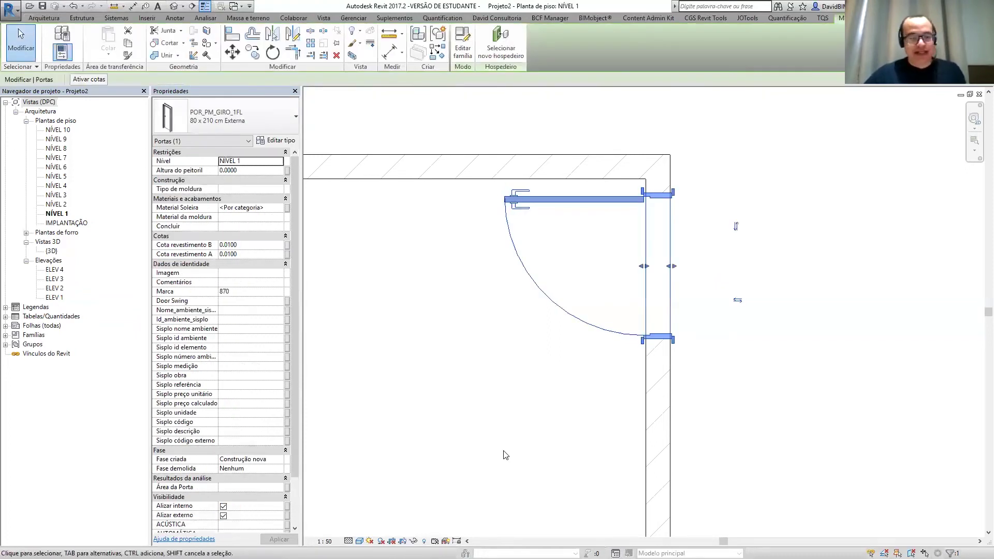
key("space")
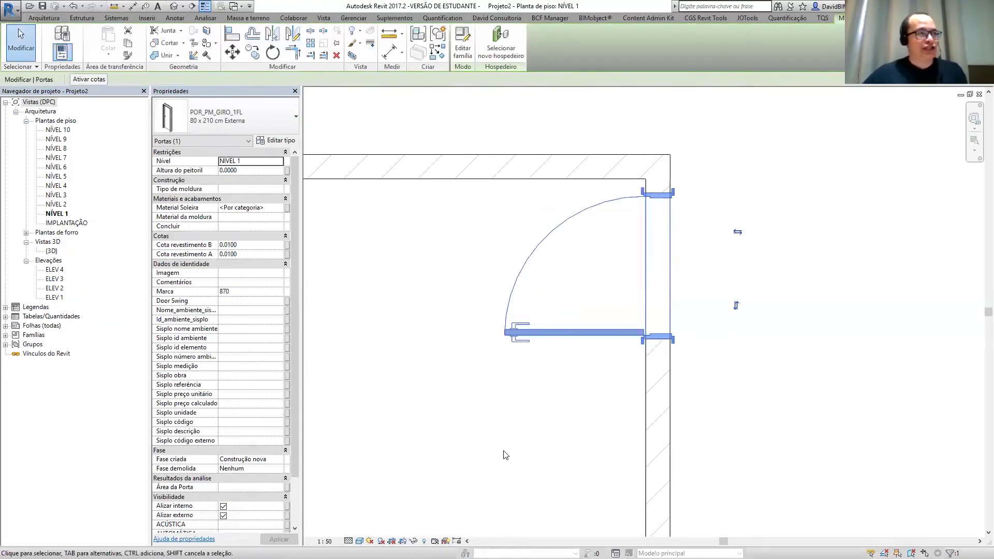
key("space")
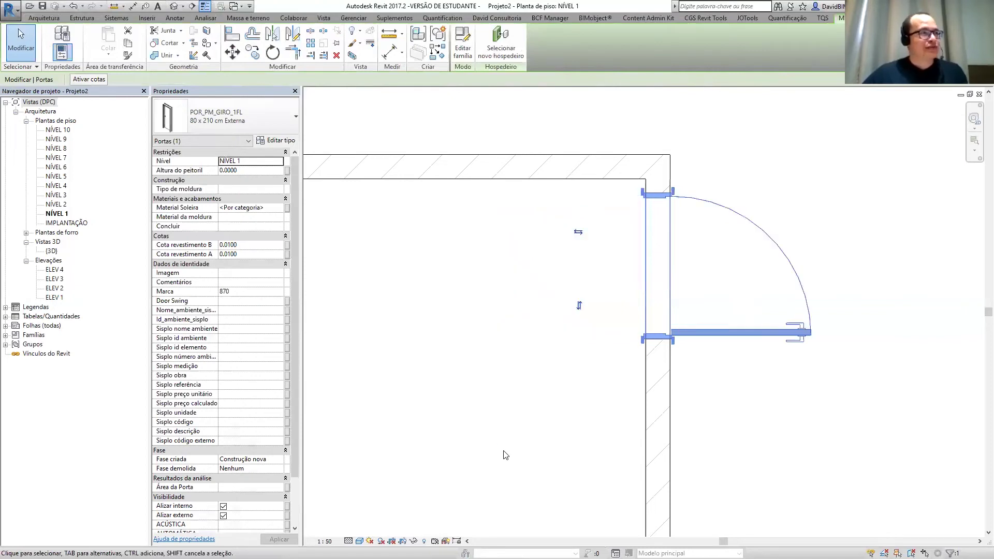
key("space")
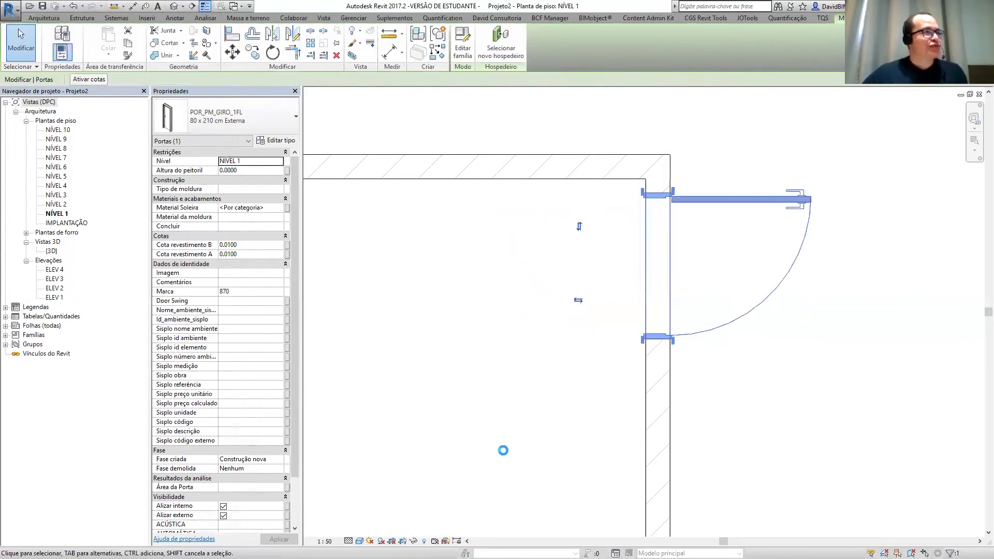
key("space")
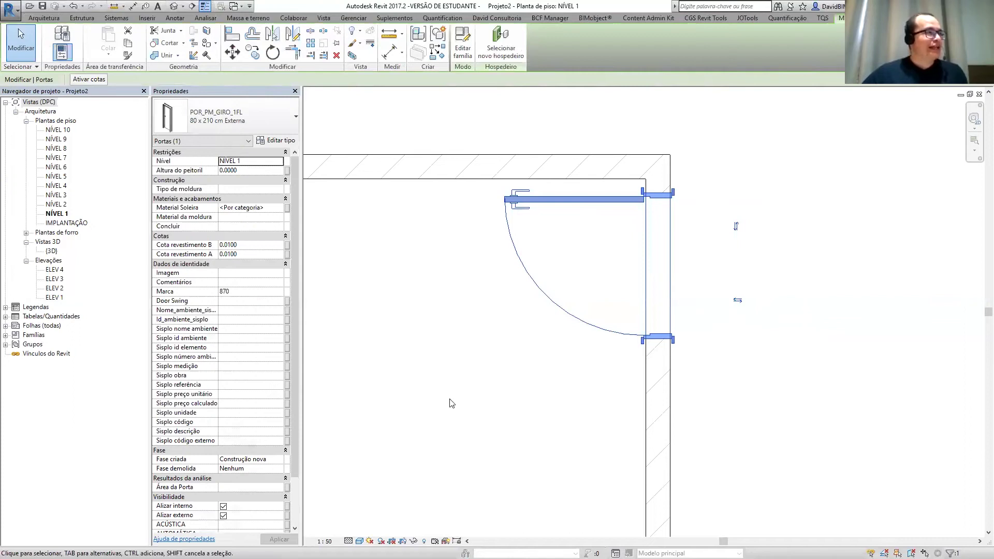
scroll(638, 318, "down", 3)
scroll(623, 331, "down", 2)
middle_click_drag(583, 366, 634, 306)
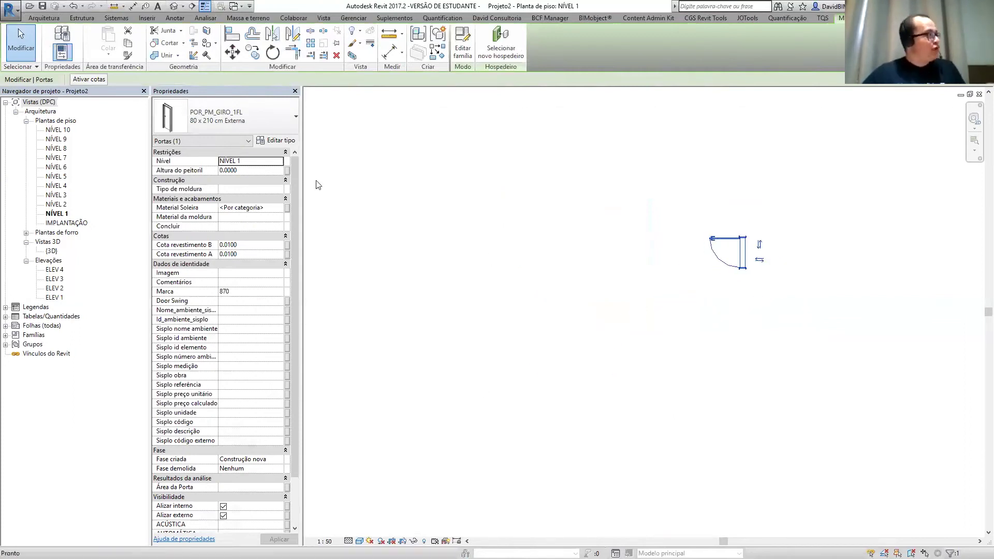
left_click(366, 140)
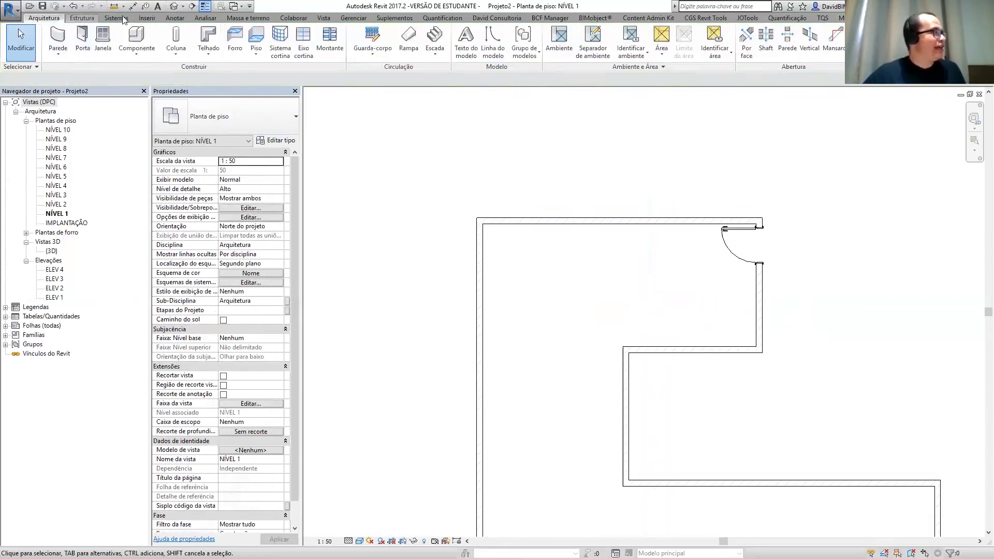
left_click(81, 18)
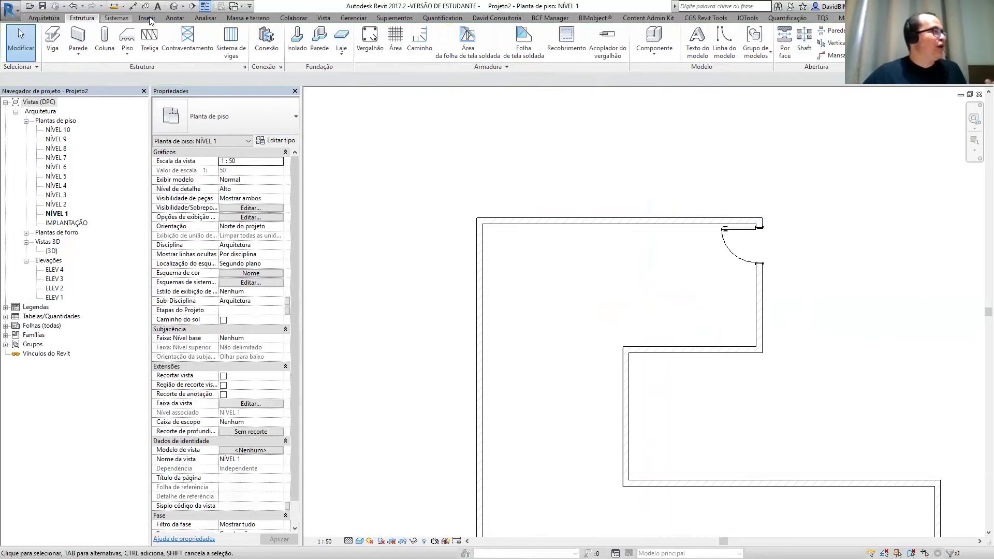
left_click(147, 18)
left_click(49, 19)
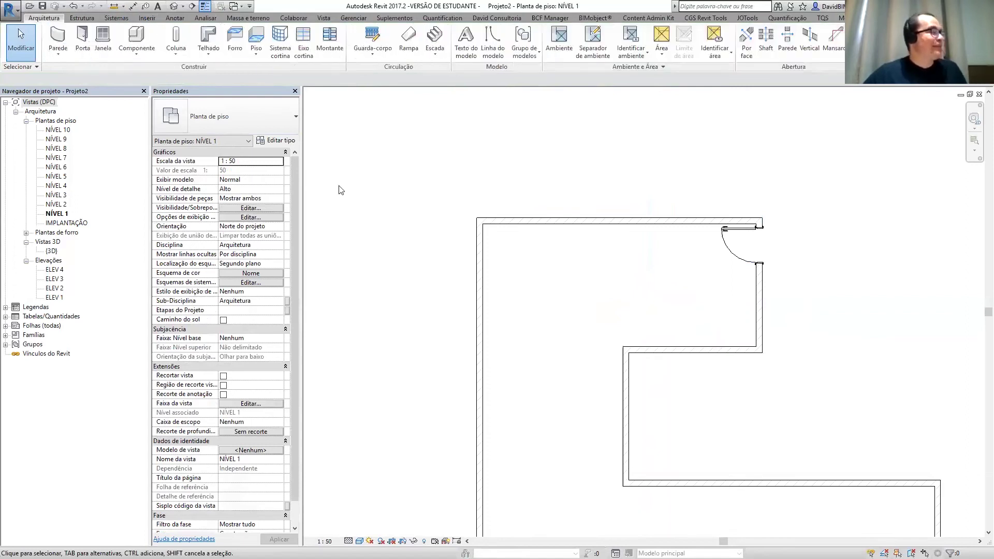